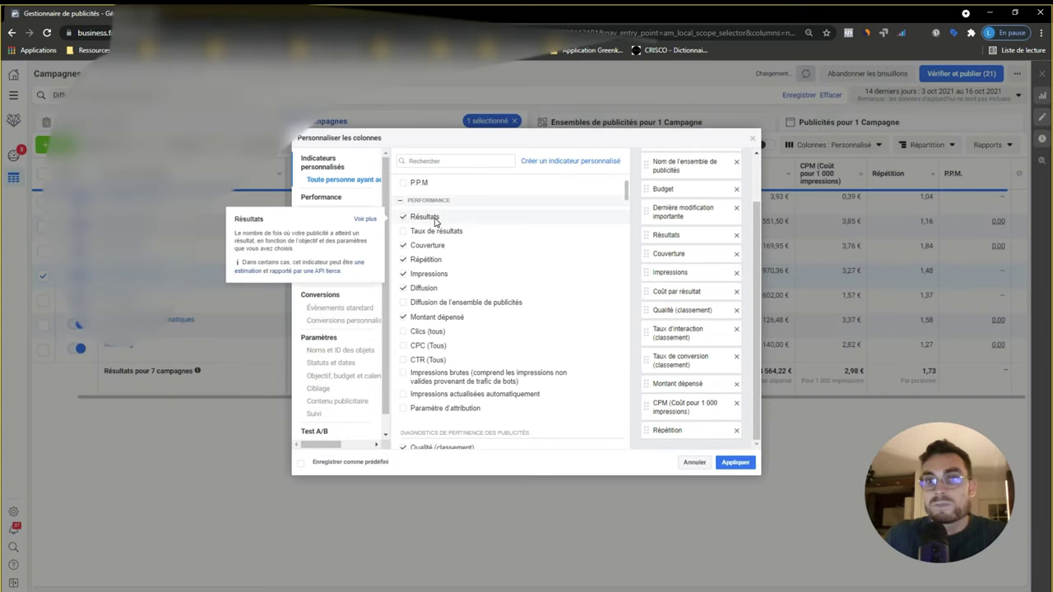
Step: Add the P.P.M custom metric and the Répétition metric to the selected columns
left_click(405, 183)
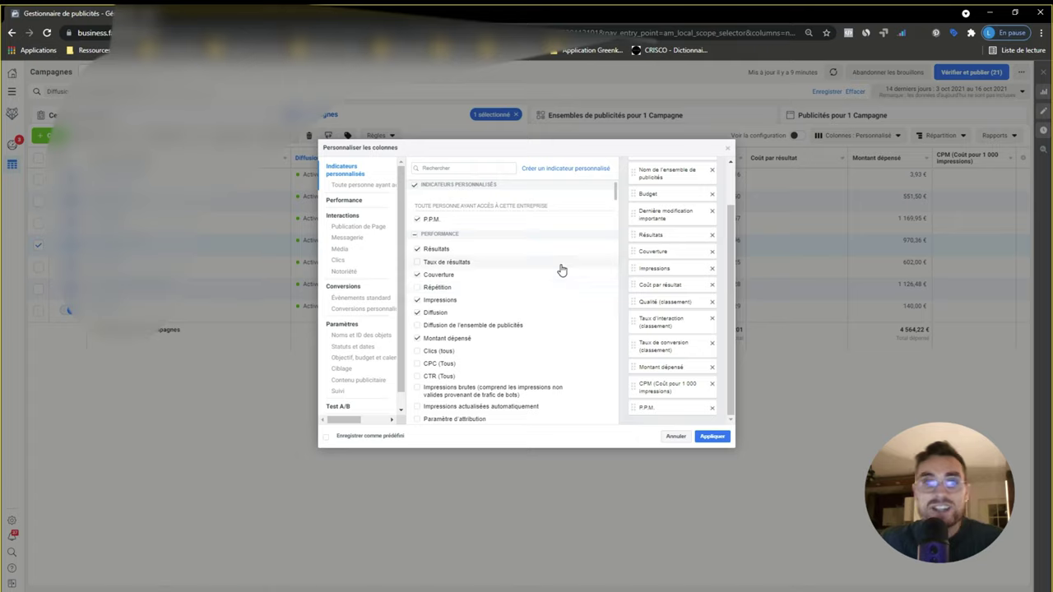
mouse_move(422, 290)
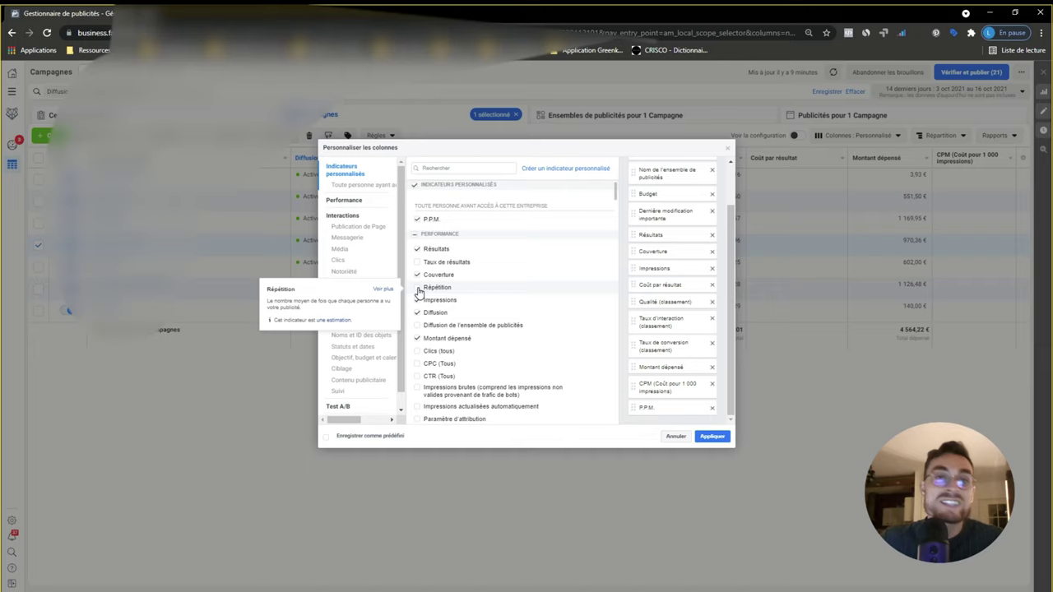
left_click(417, 289)
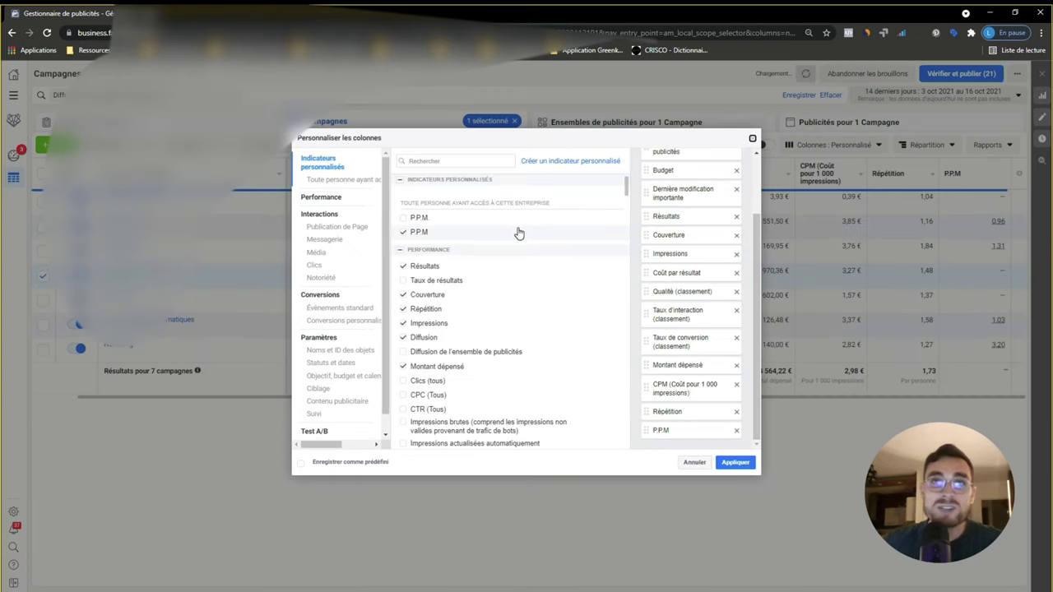
Step: Search the available metrics for "ctr" and "top", and add the Top Scroller Vidéo column
mouse_move(523, 233)
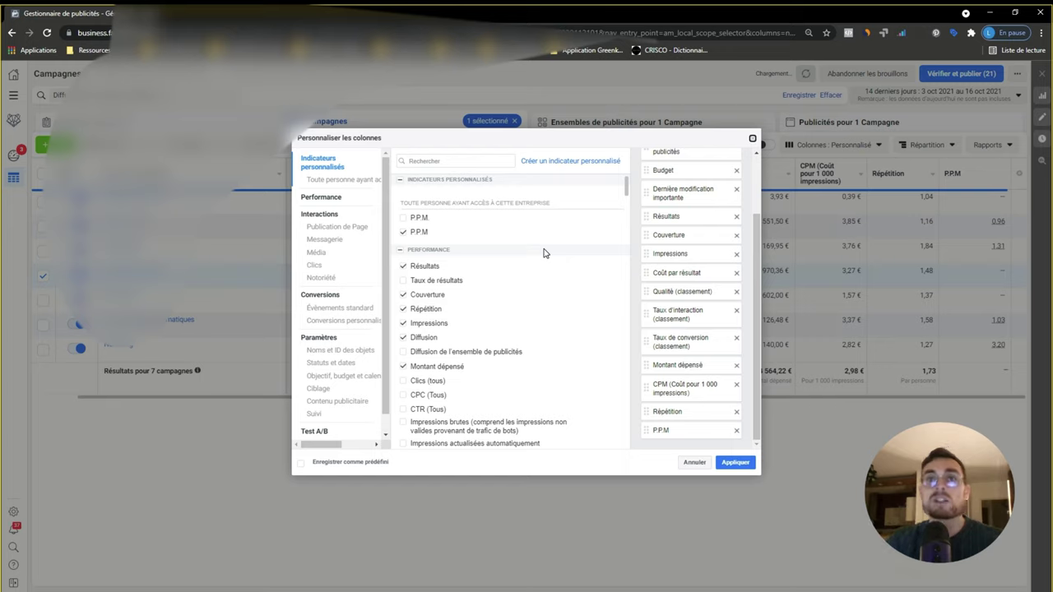
left_click(482, 160)
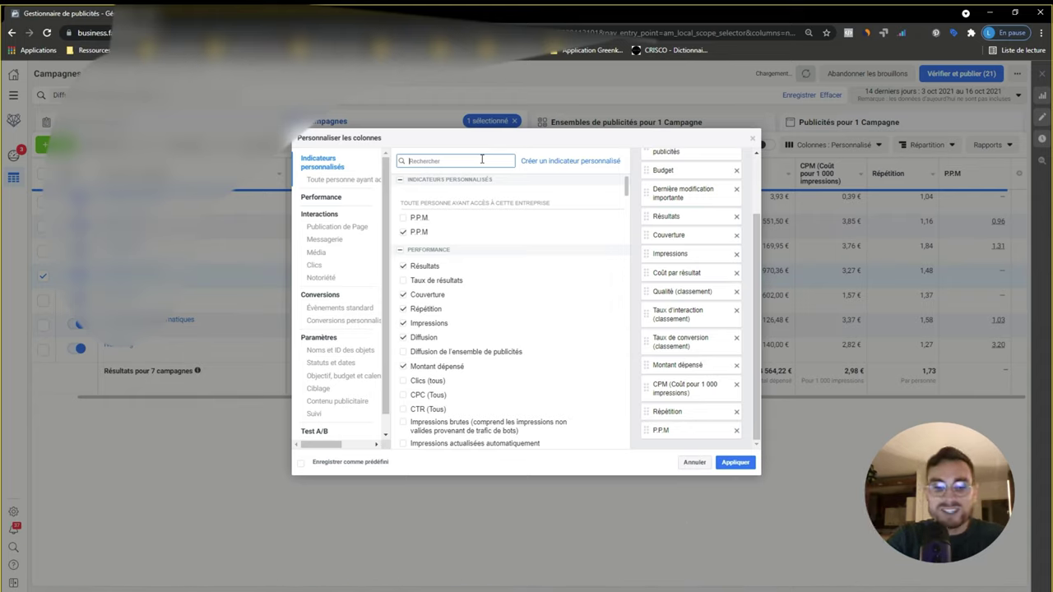
type("ctr")
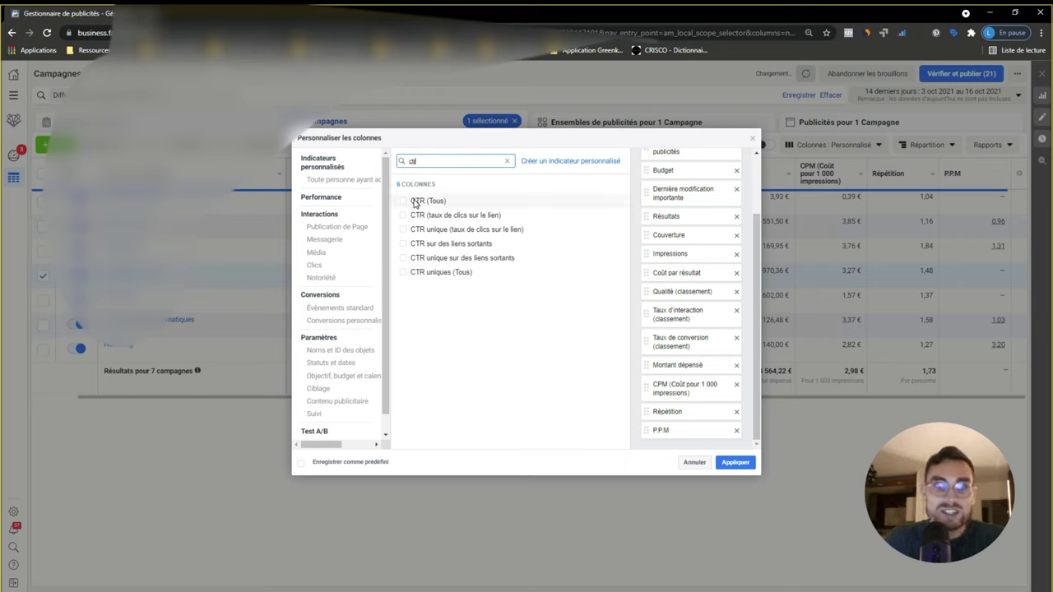
mouse_move(409, 206)
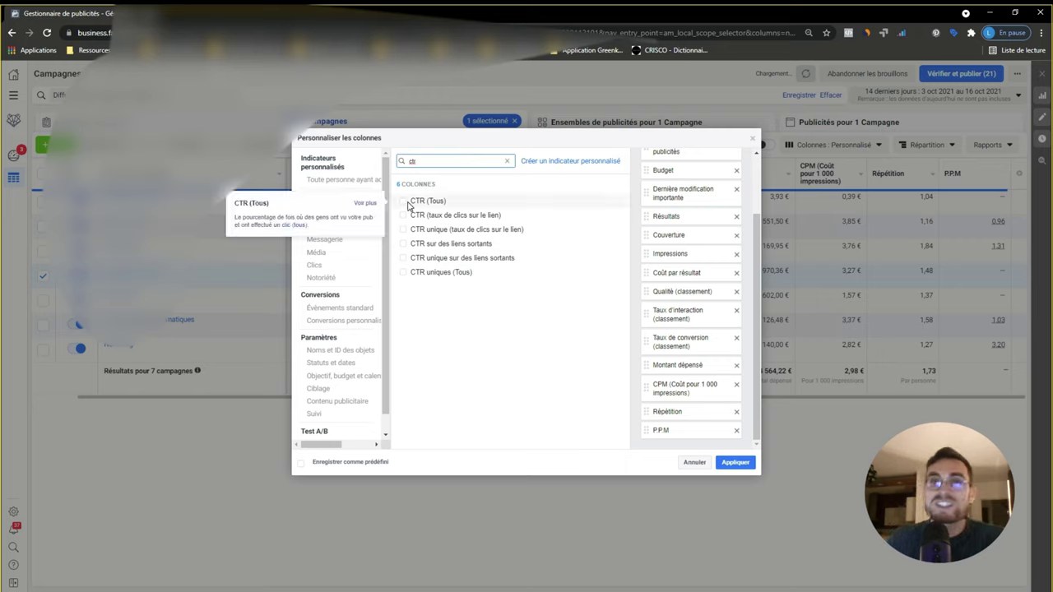
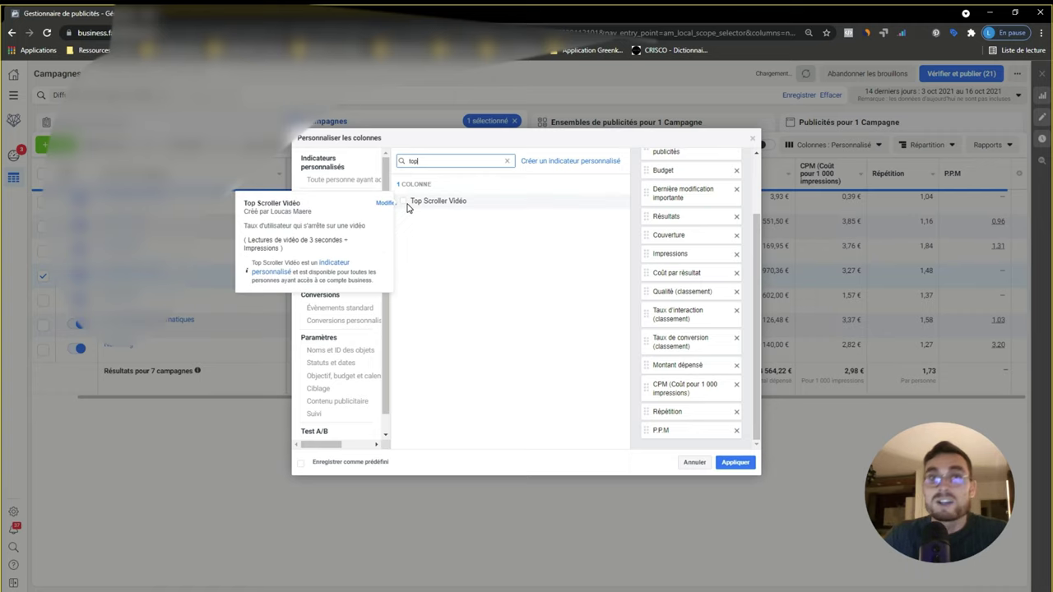
left_click(404, 203)
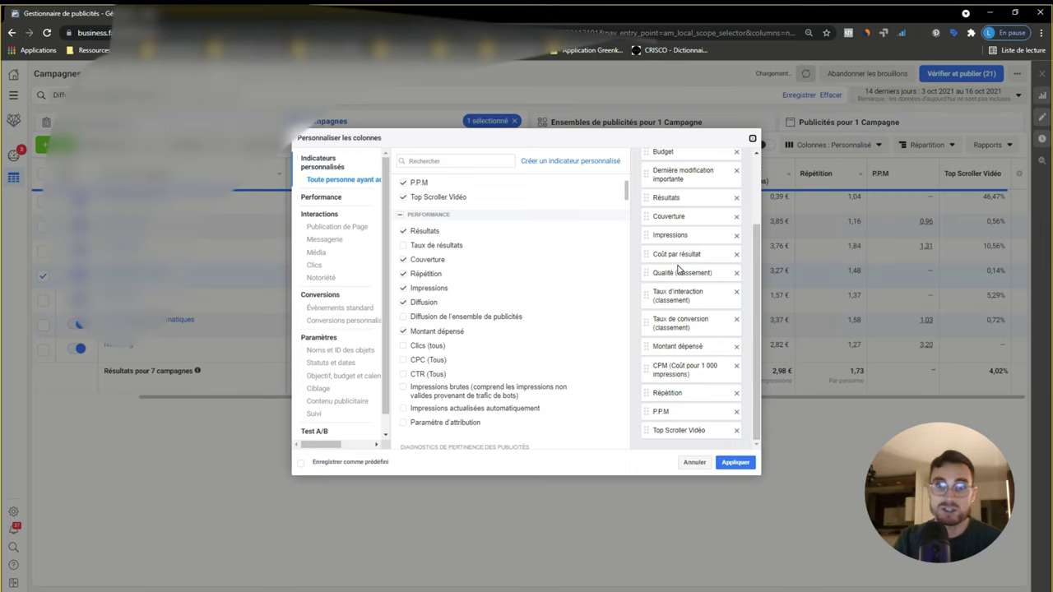
Step: Start a new custom metric and name it "Taux de conversion de la LP"
left_click(568, 161)
type("Ta")
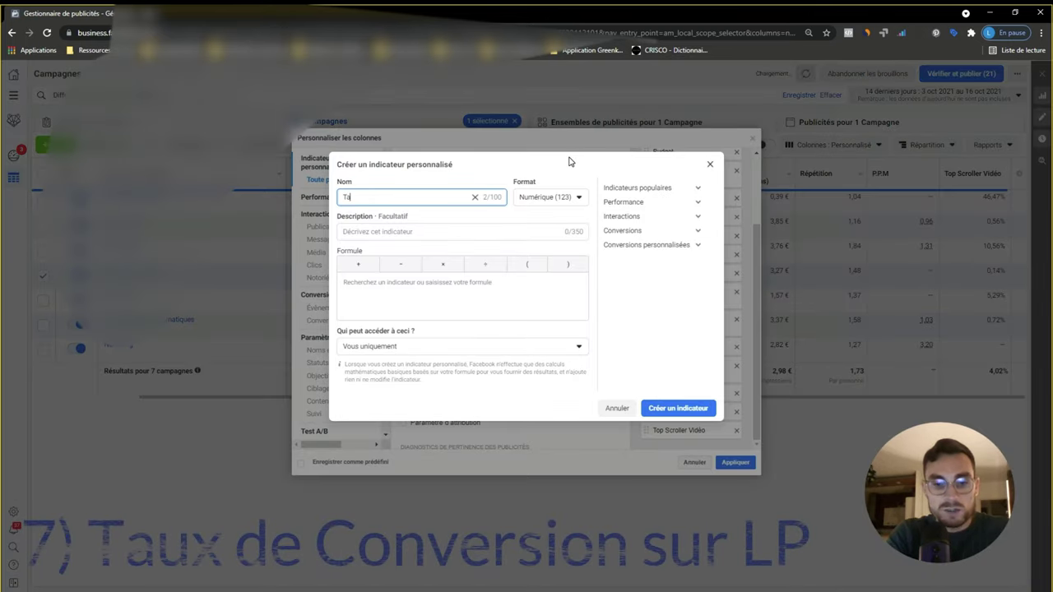
type("ux de con")
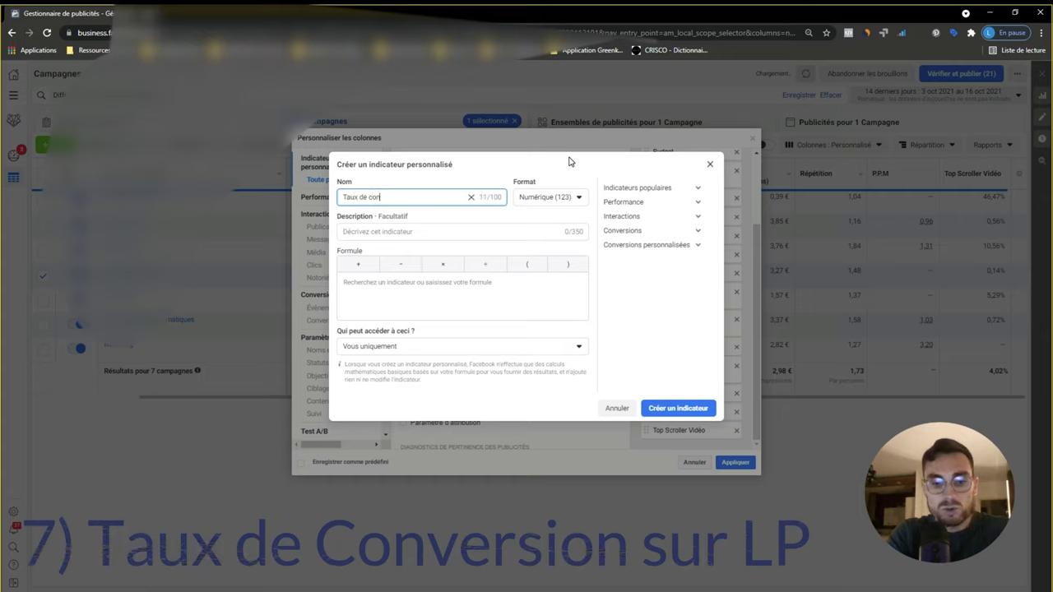
type("version ")
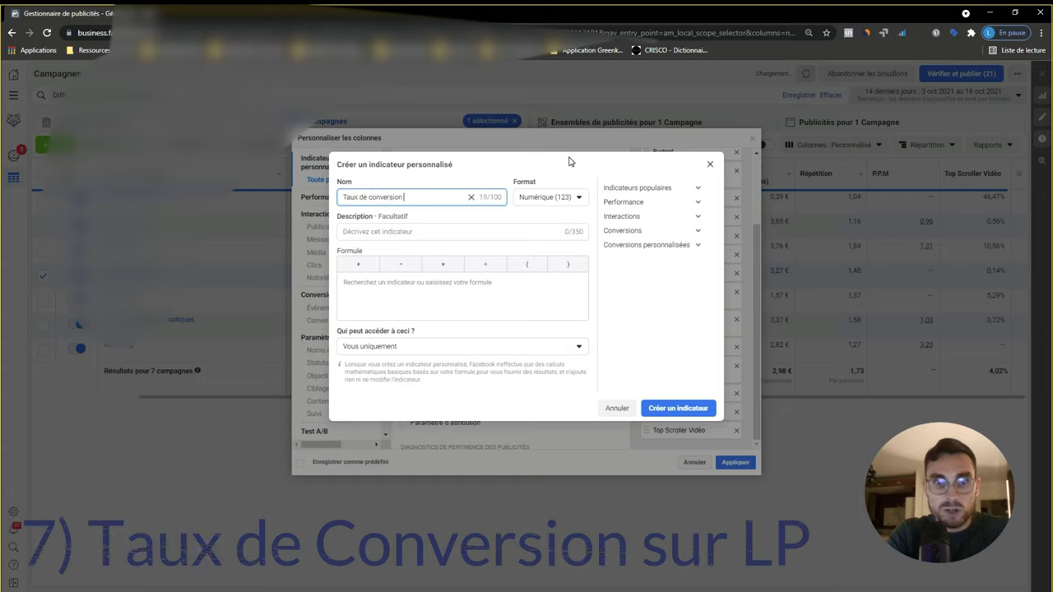
type("de la ")
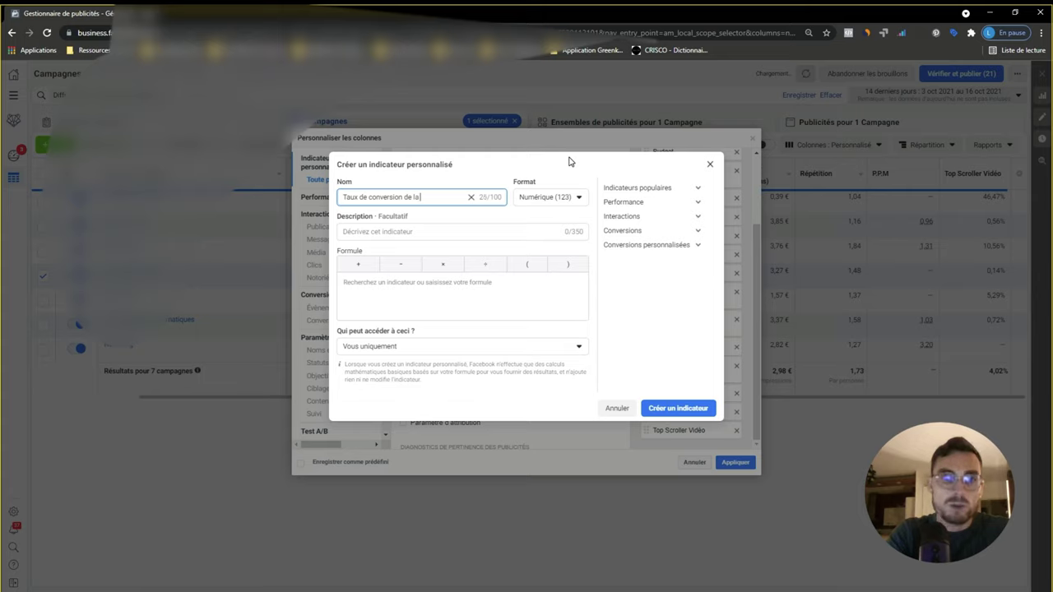
type("LP")
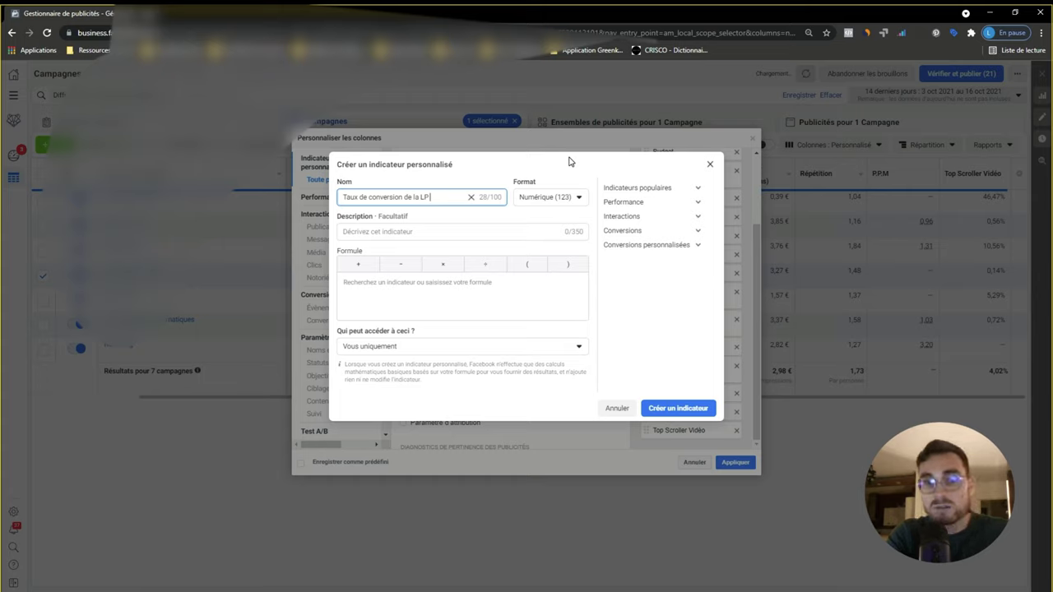
Step: Build the metric's formula as (Prospects ÷ Vues uniques de page de destination) × 100
left_click(542, 316)
type("( ")
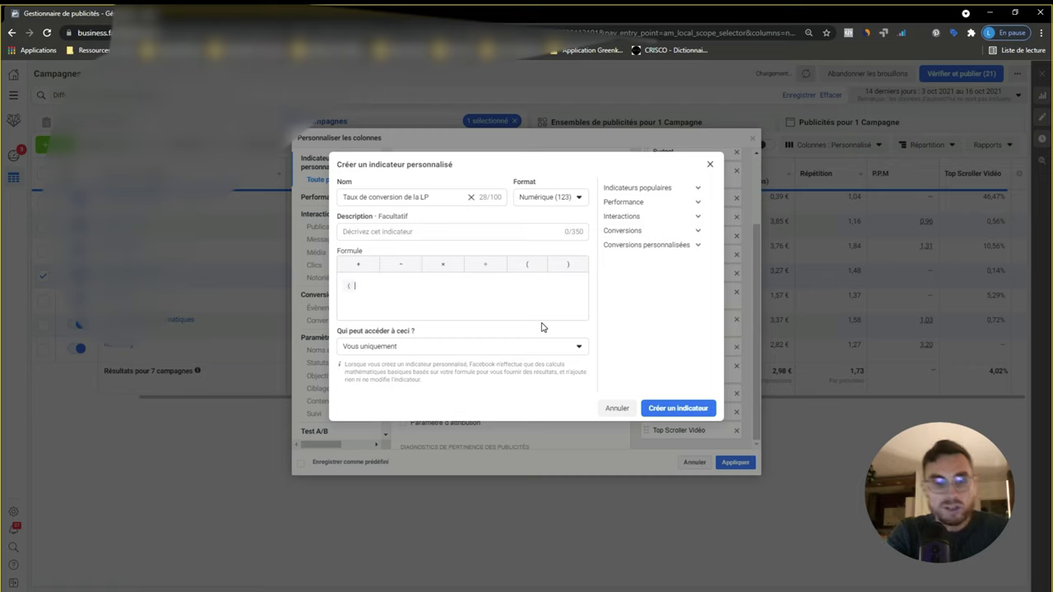
type("Pro")
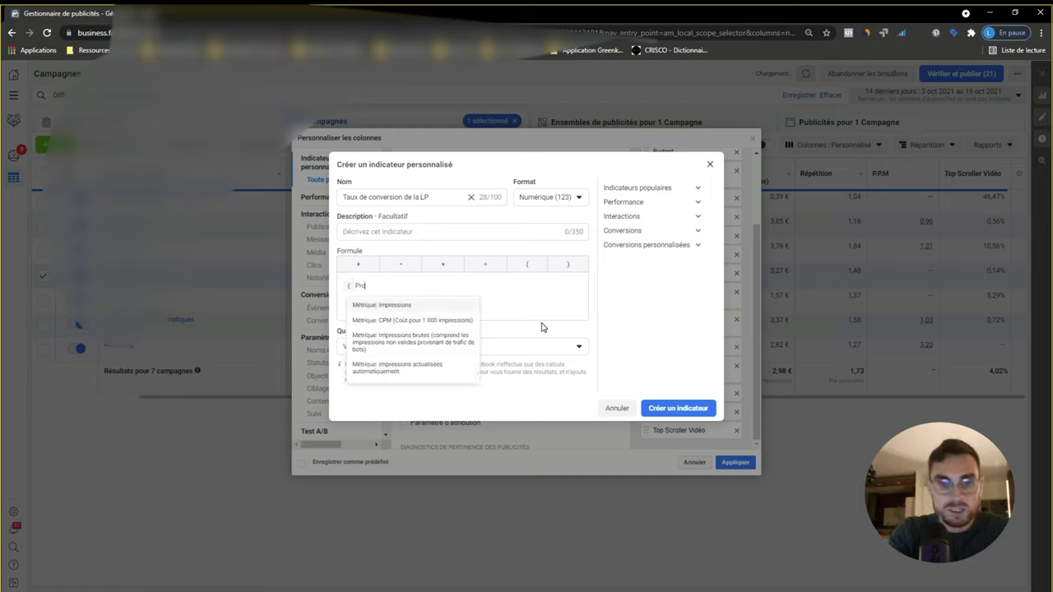
type("sp")
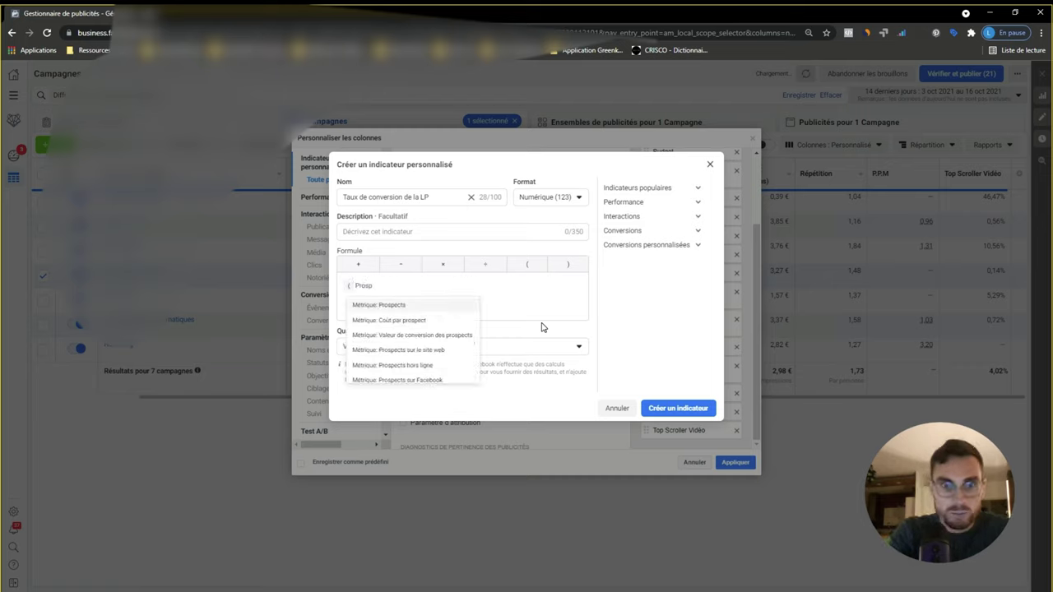
left_click(413, 304)
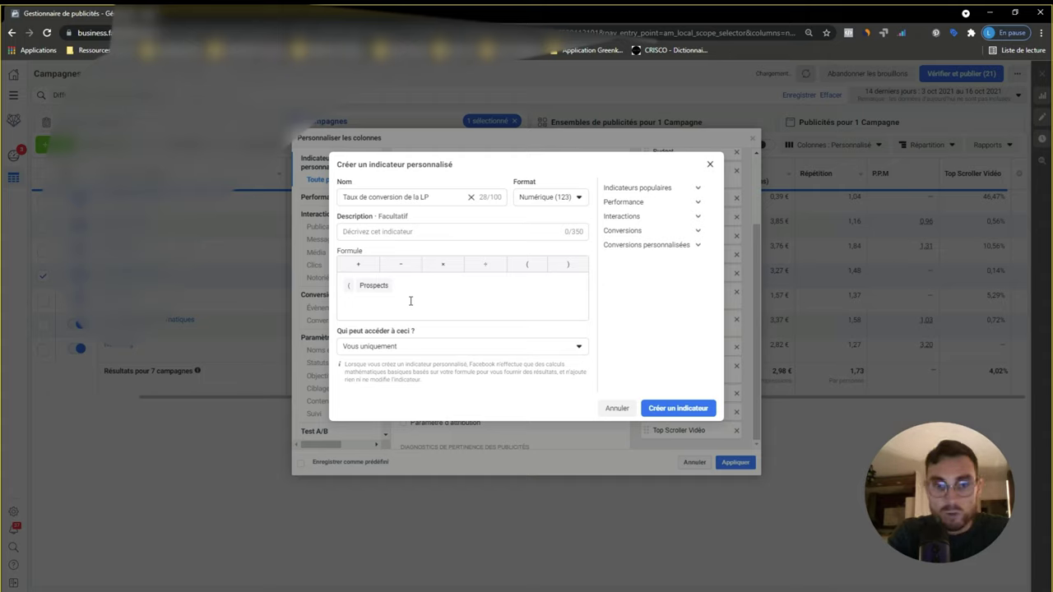
type("c")
key("BackSpace")
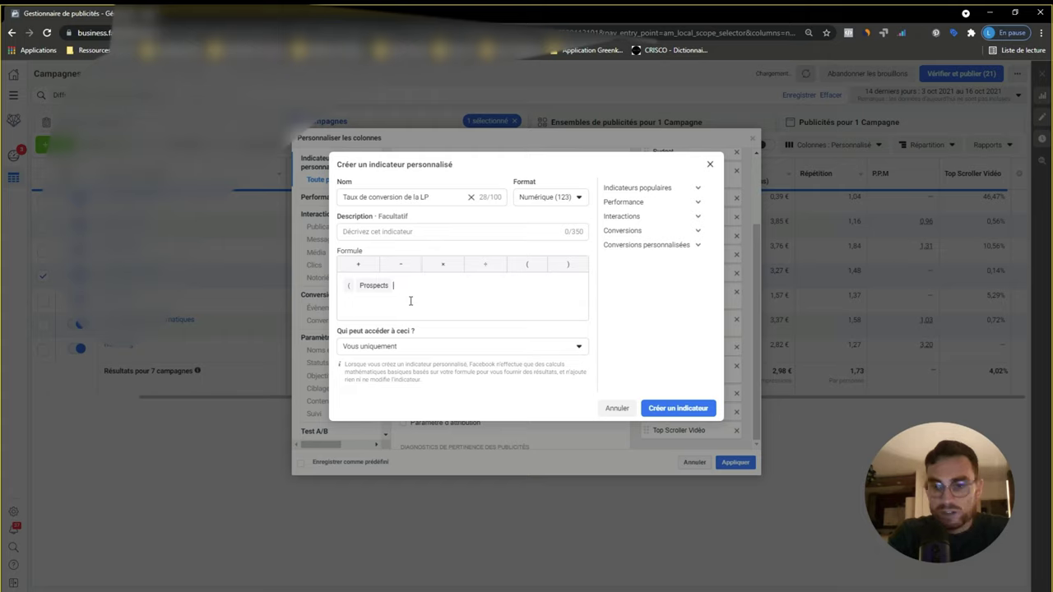
type("/")
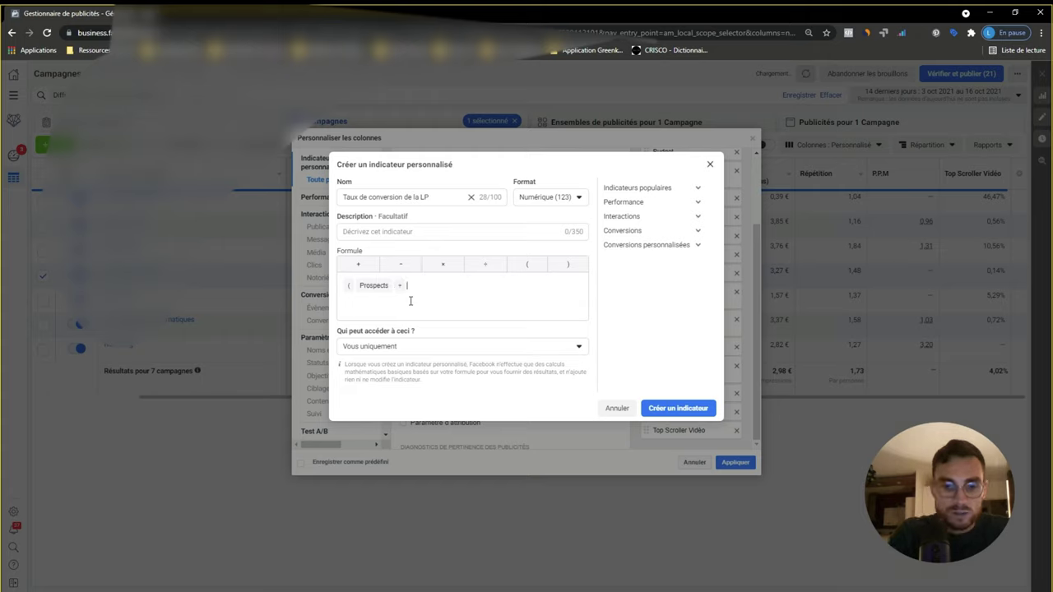
type("vues de page")
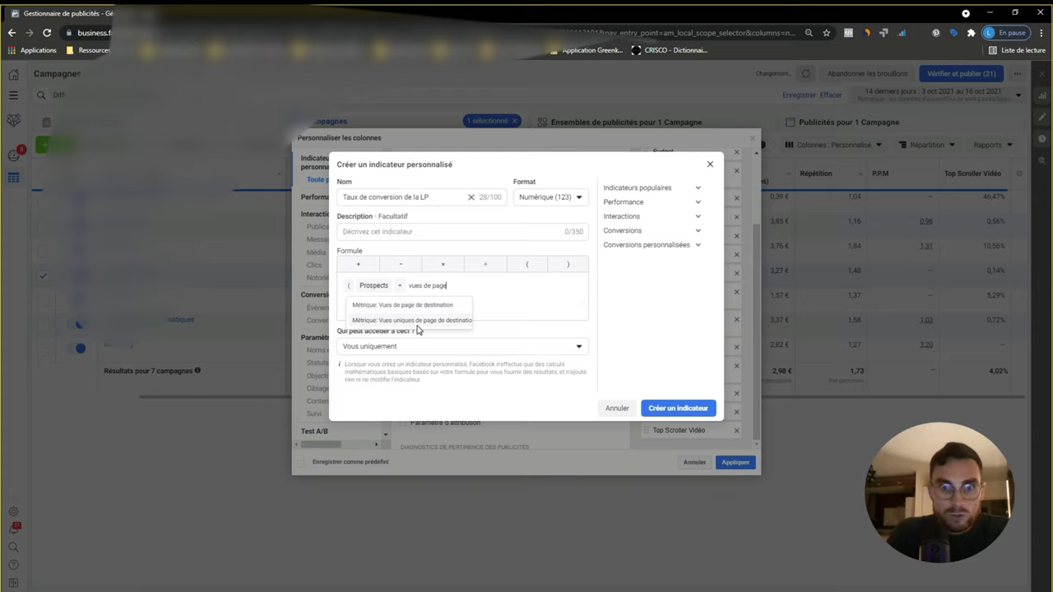
left_click(417, 327)
type(")*100")
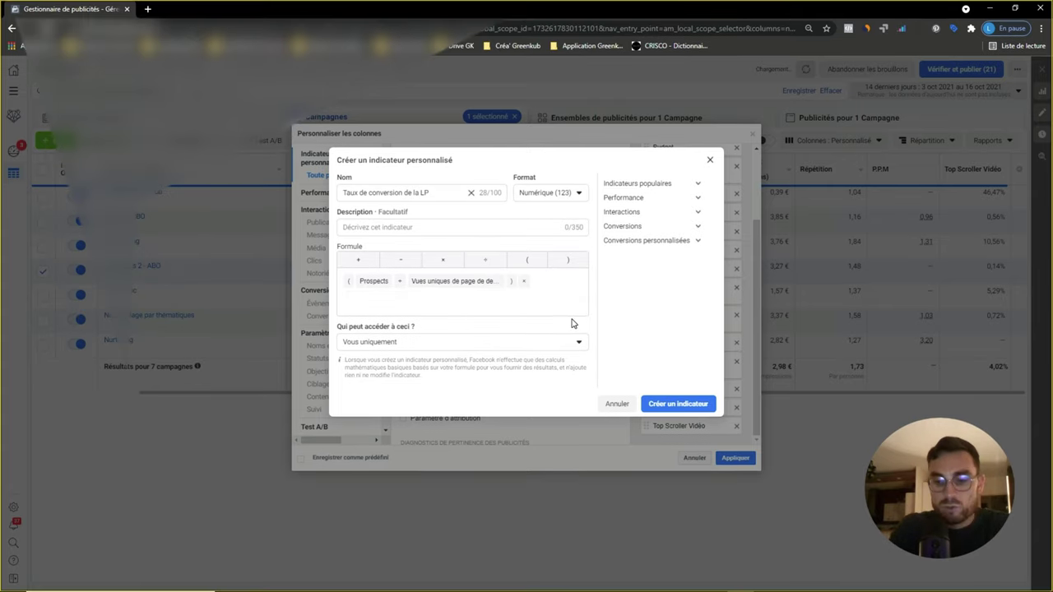
Step: Set the format to Pourcentage (%) and access to "Toutes les personnes qui ont accès à ce Entreprise", and create the metric
left_click(562, 197)
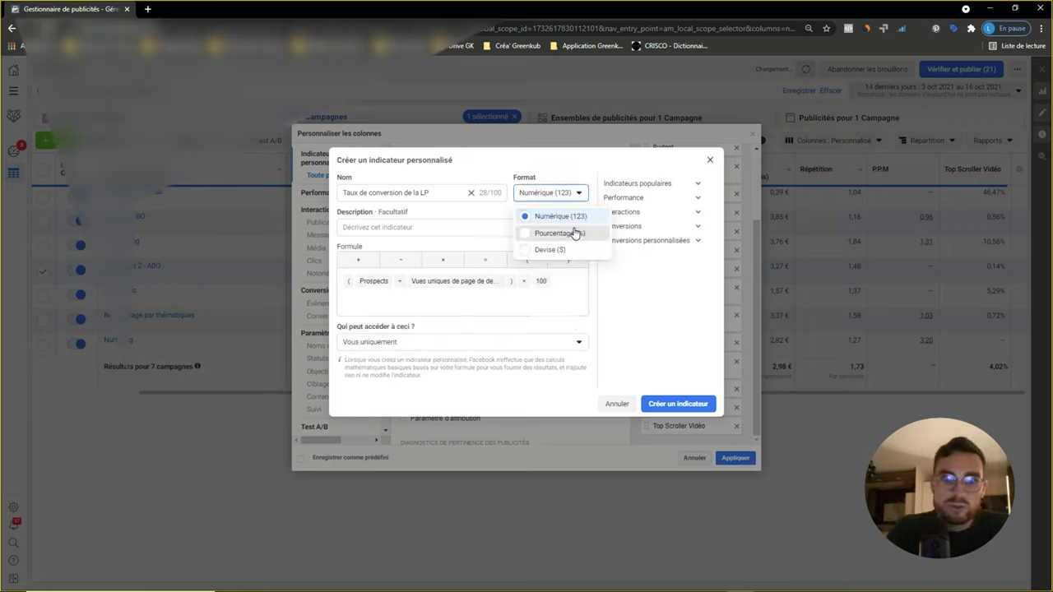
left_click(574, 233)
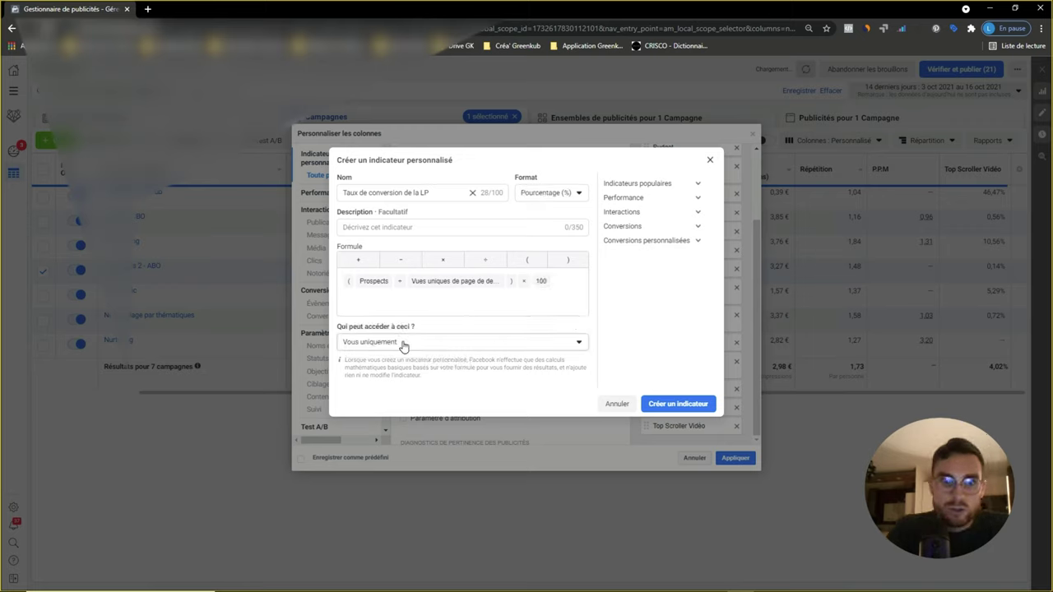
left_click(403, 344)
left_click(402, 404)
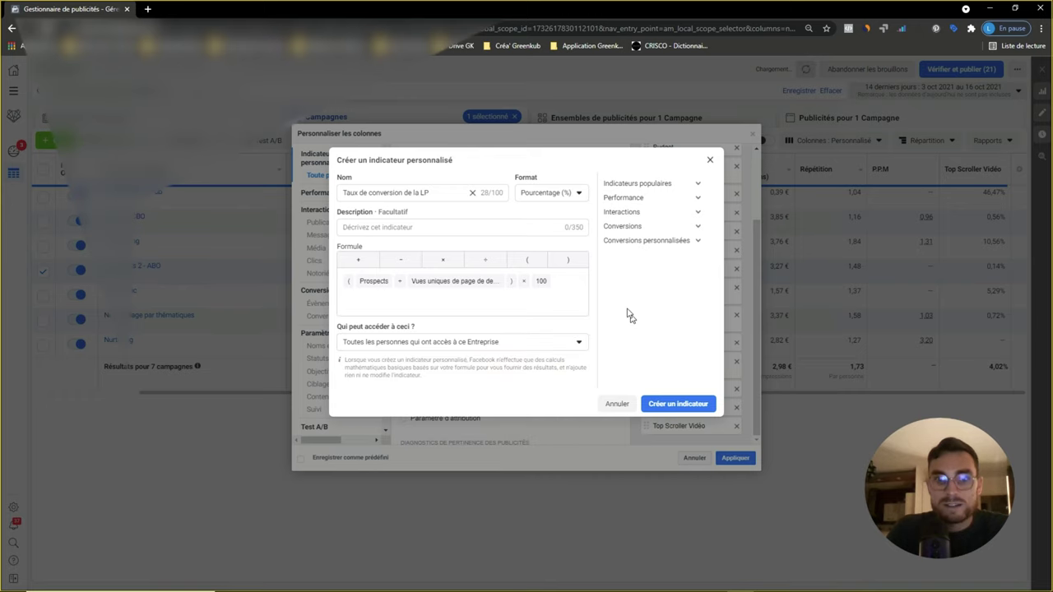
left_click(706, 402)
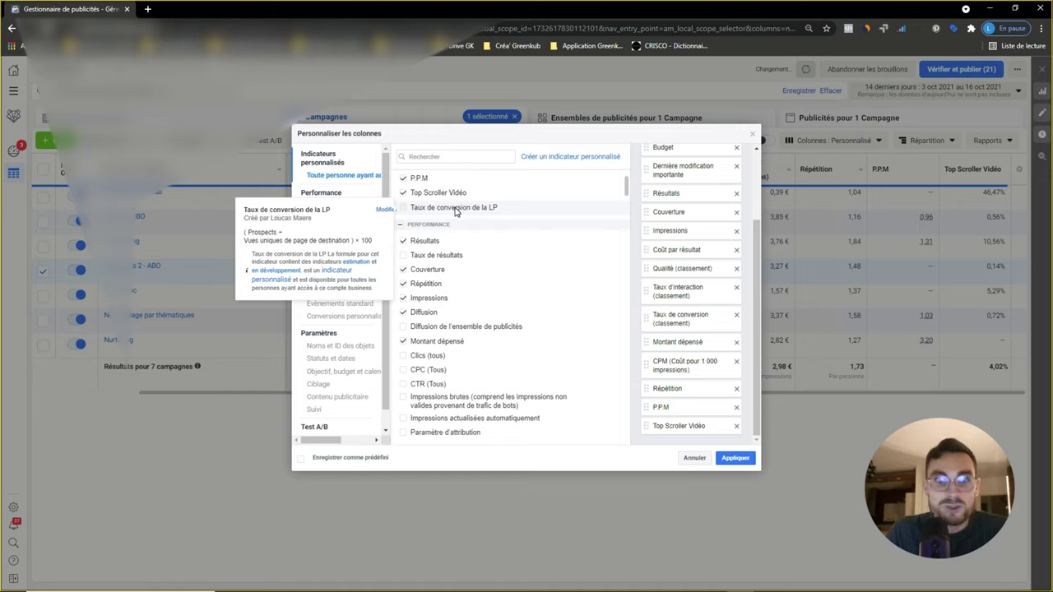
Step: Add the Taux de conversion de la LP metric to the columns and review the list of selected columns
left_click(486, 211)
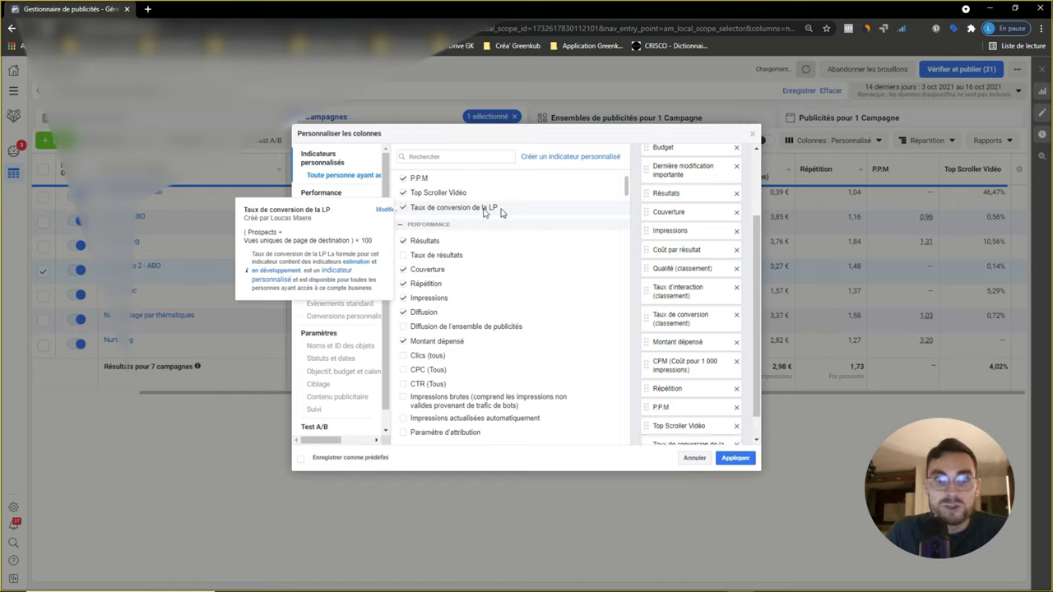
scroll(706, 396, "down", 1)
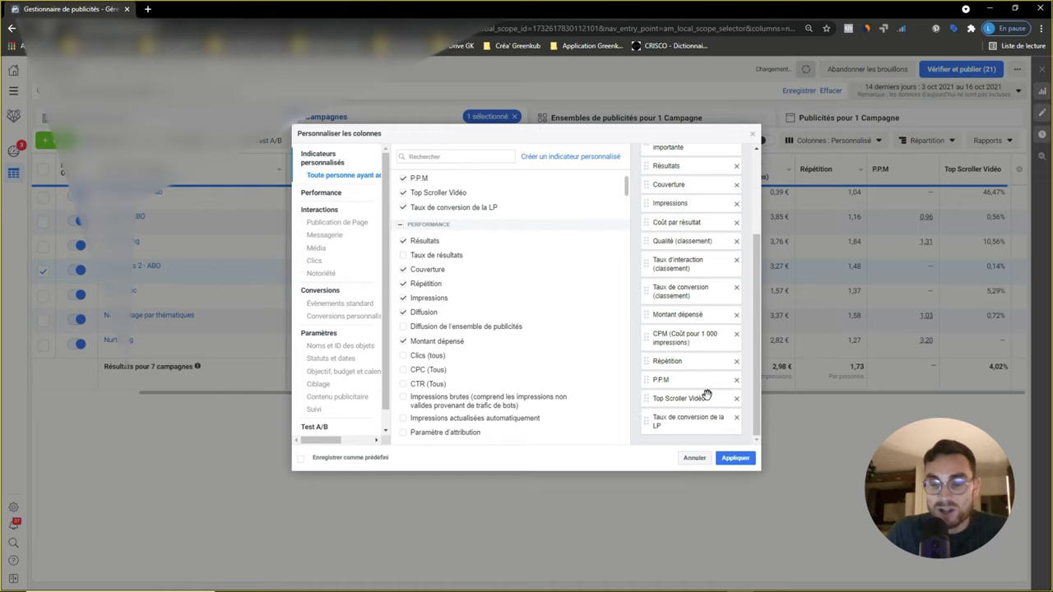
scroll(718, 330, "up", 3)
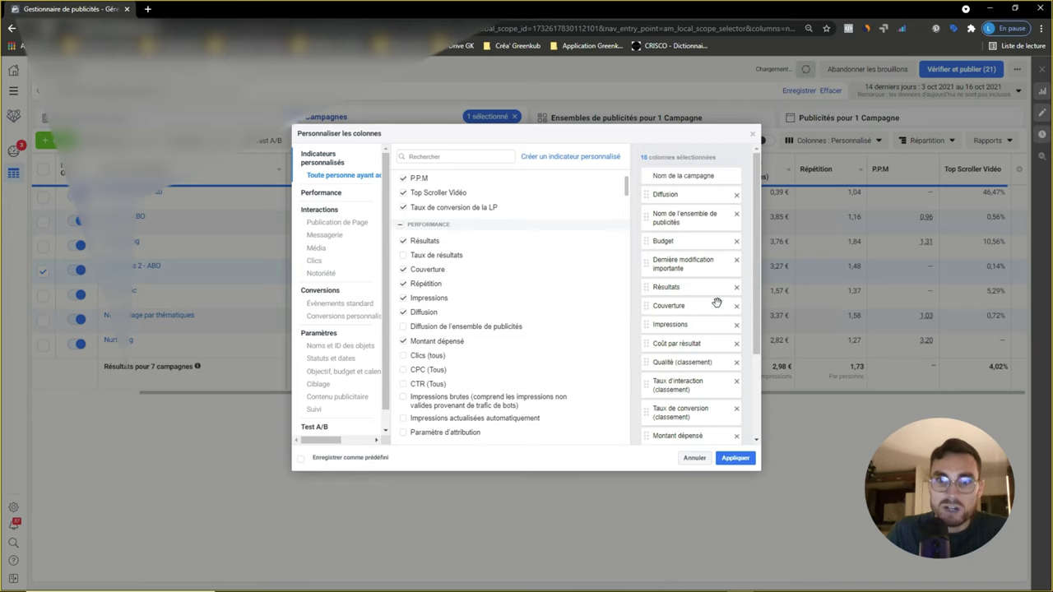
scroll(716, 306, "down", 2)
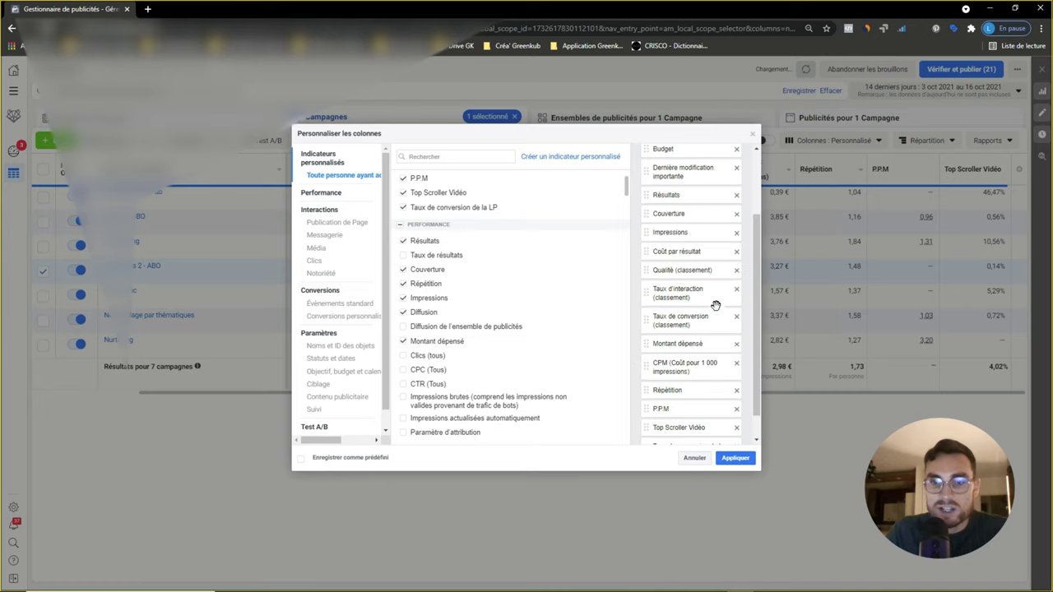
scroll(679, 380, "down", 1)
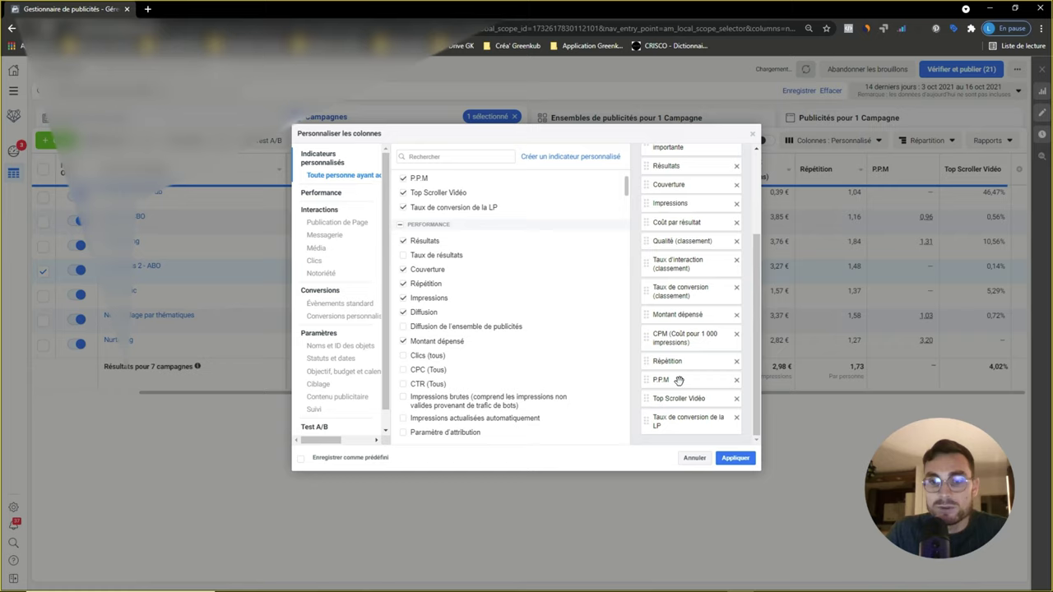
Step: Remove the Impressions column and order Répétition, CPM, P.P.M and Top Scroller Vidéo directly after Couverture
left_click_drag(685, 361, 694, 203)
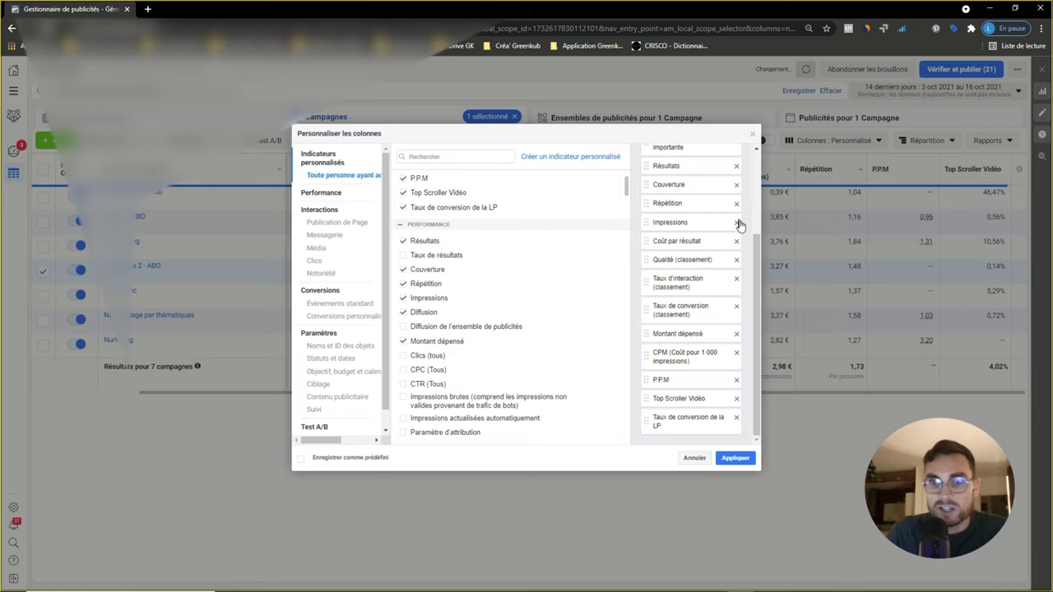
left_click(738, 223)
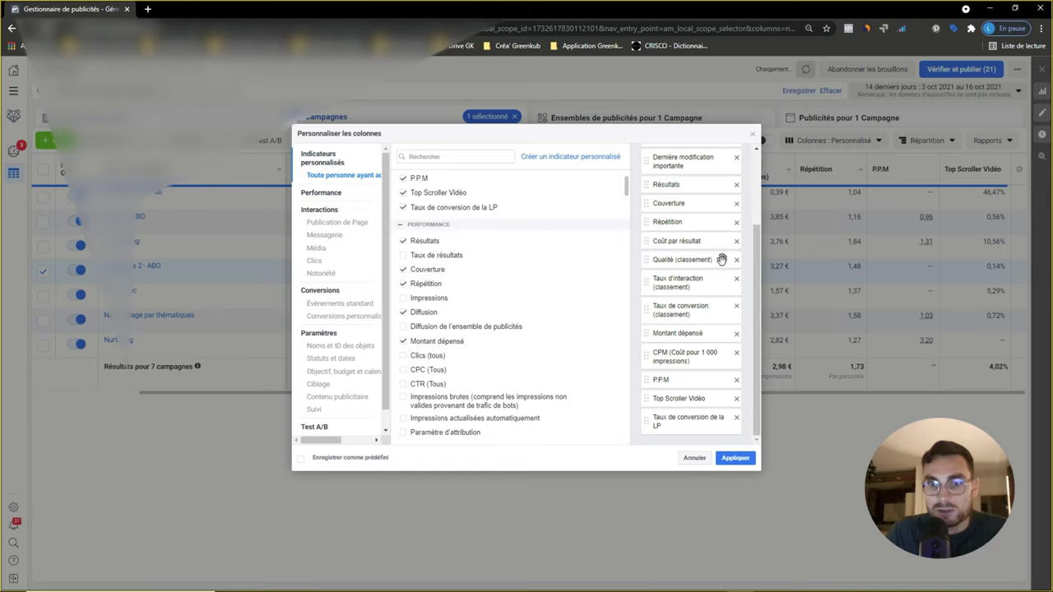
left_click_drag(689, 356, 685, 240)
left_click_drag(685, 350, 692, 265)
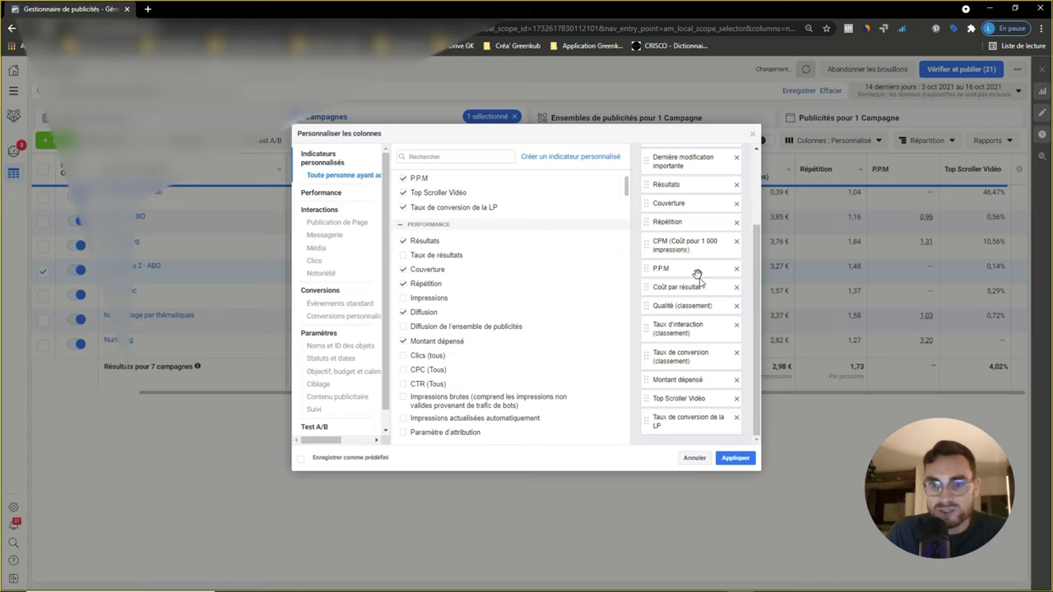
left_click_drag(679, 400, 677, 286)
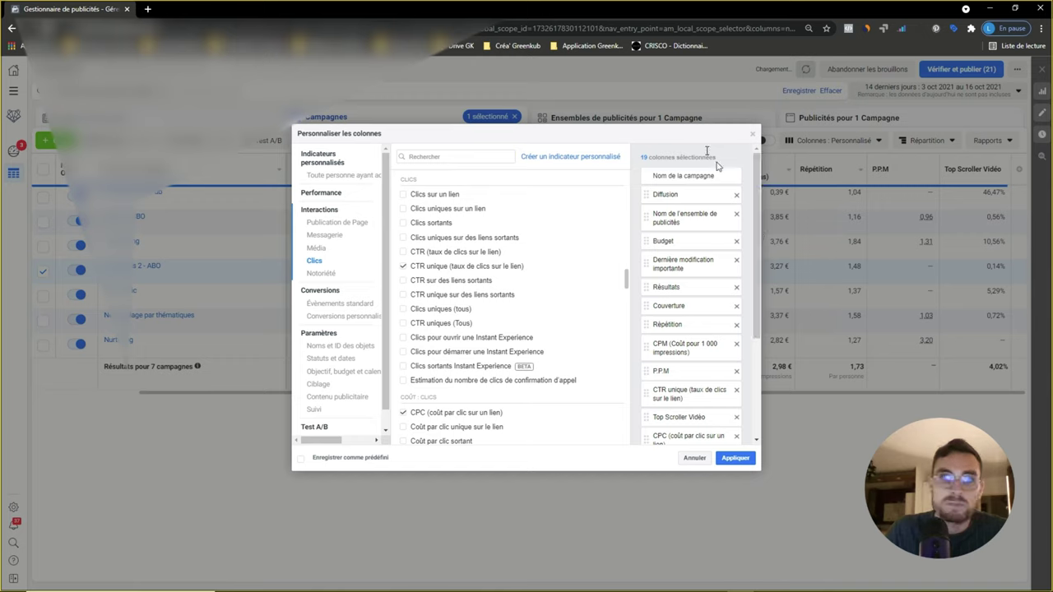
Step: Check the selected columns and the Notoriété metrics, and apply the customized columns to the campaign table
scroll(720, 173, "down", 3)
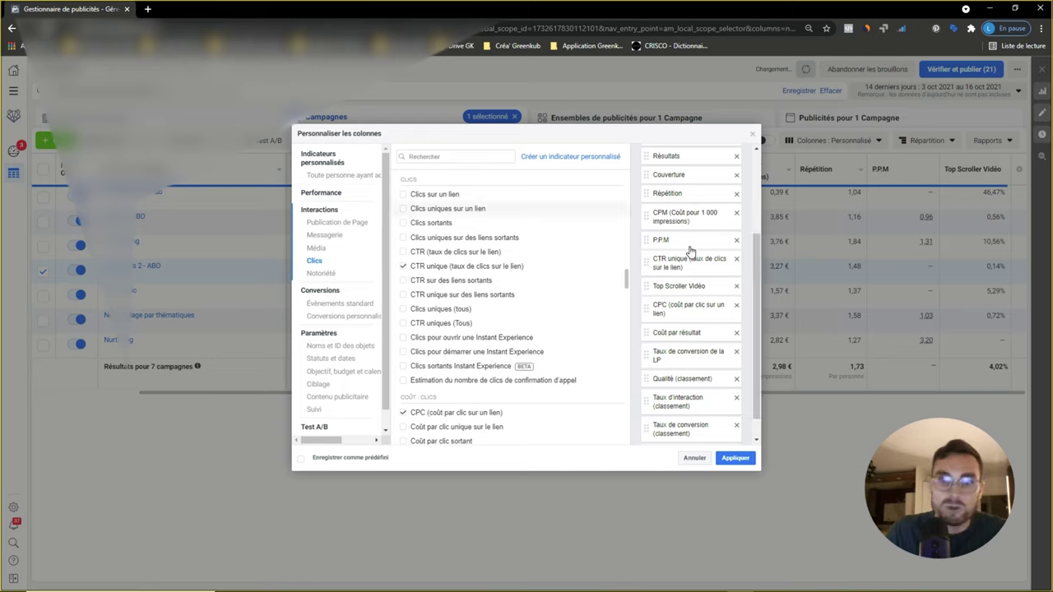
scroll(329, 352, "down", 1)
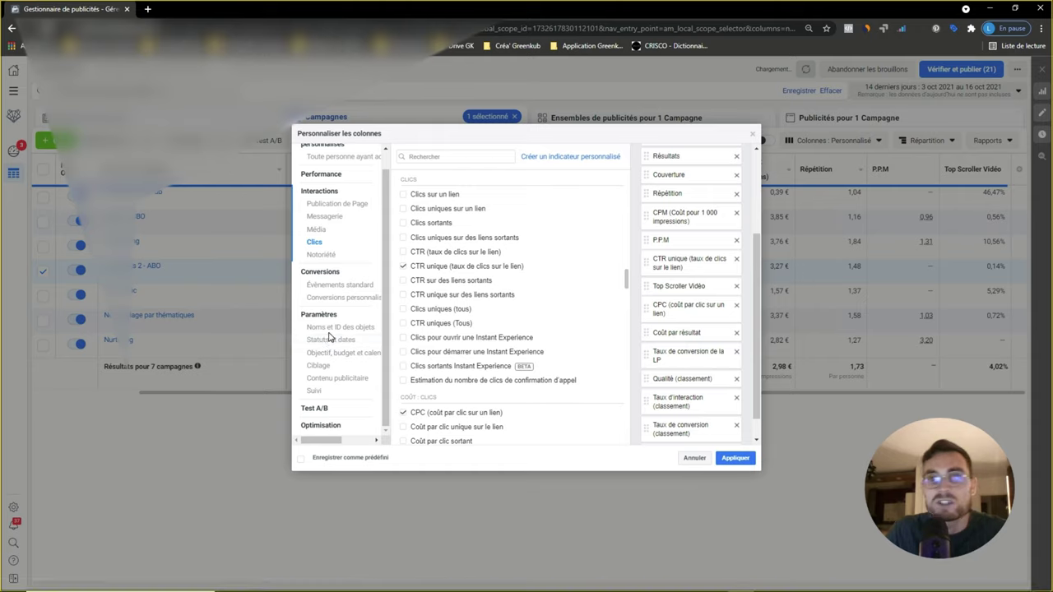
left_click(330, 256)
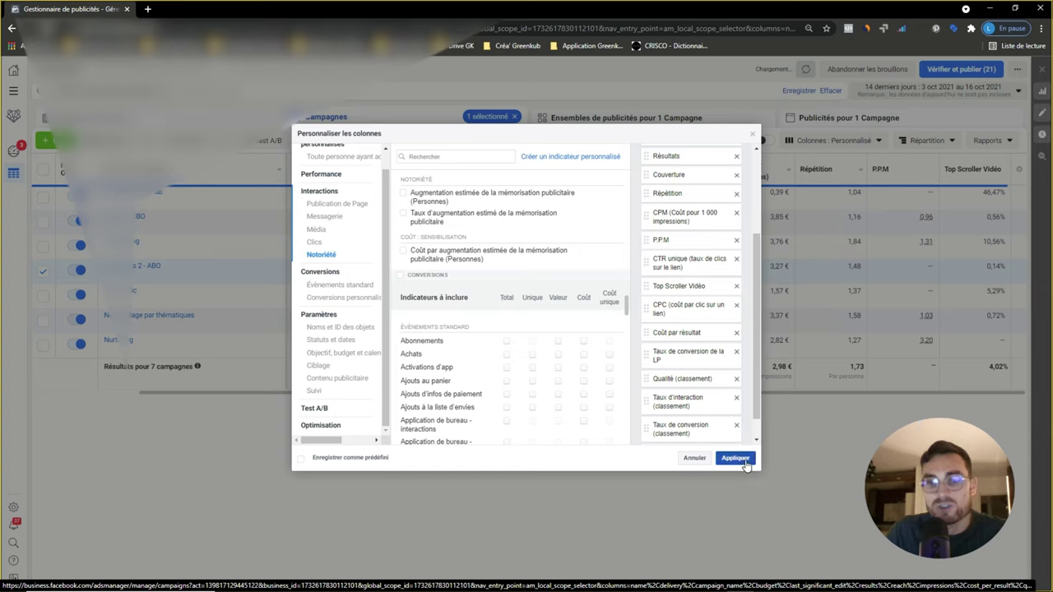
left_click(736, 459)
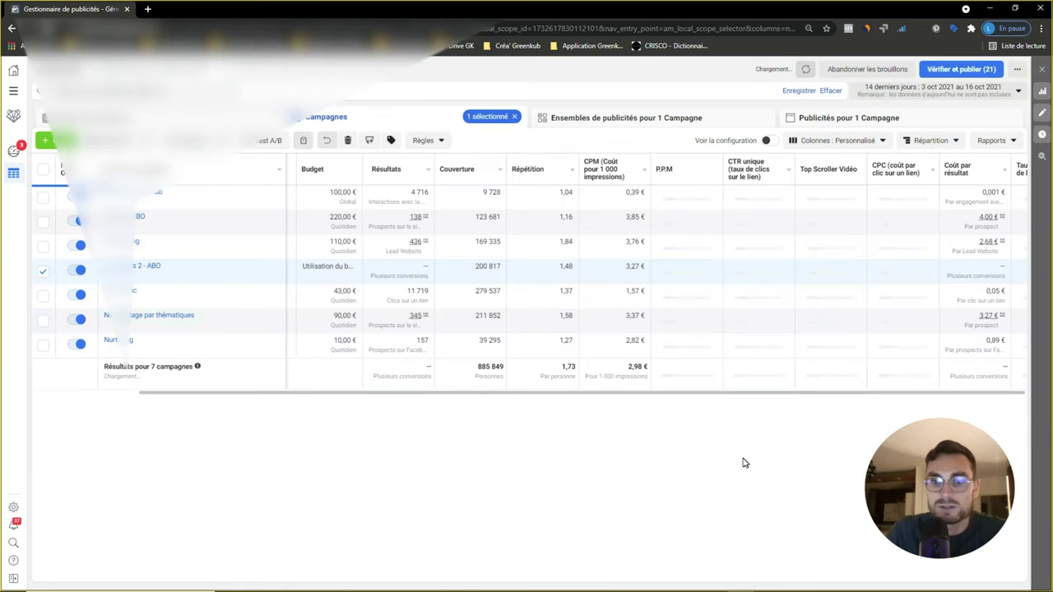